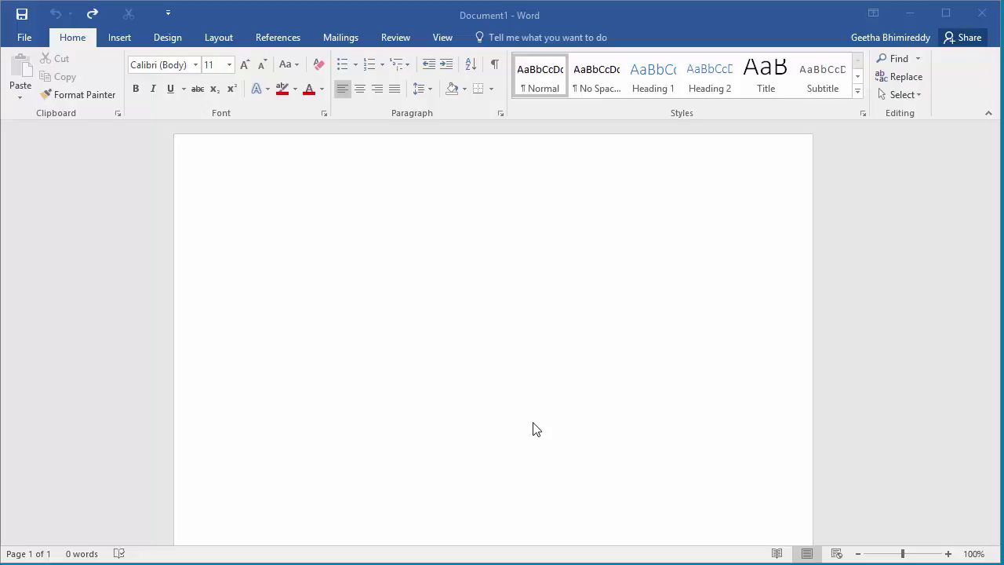
Add empty lines at the top of the blank document.
left_click(301, 228)
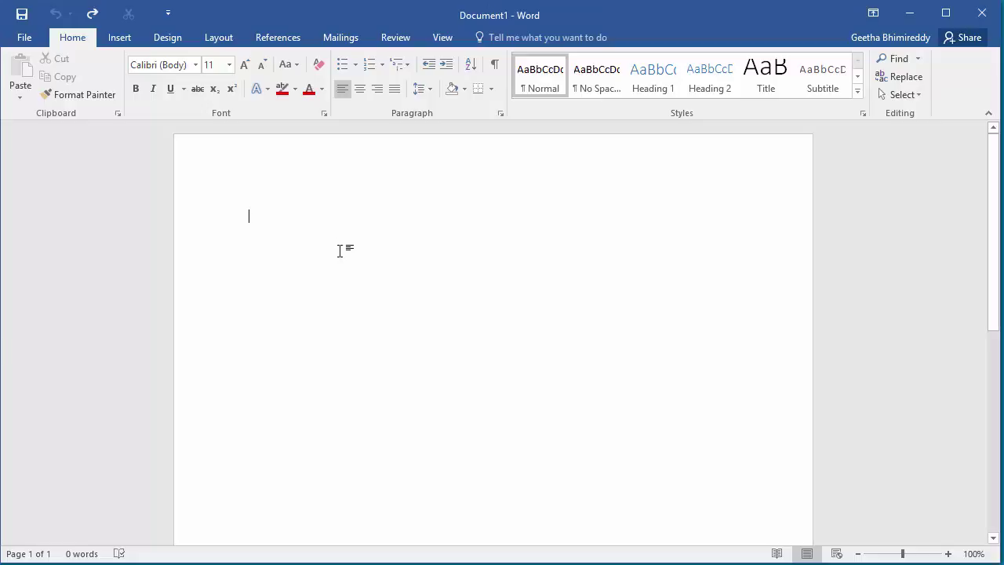
key("Return")
key("Return")
key("Return")
Insert a Clustered Column chart from the Insert tab's Chart gallery.
left_click(126, 40)
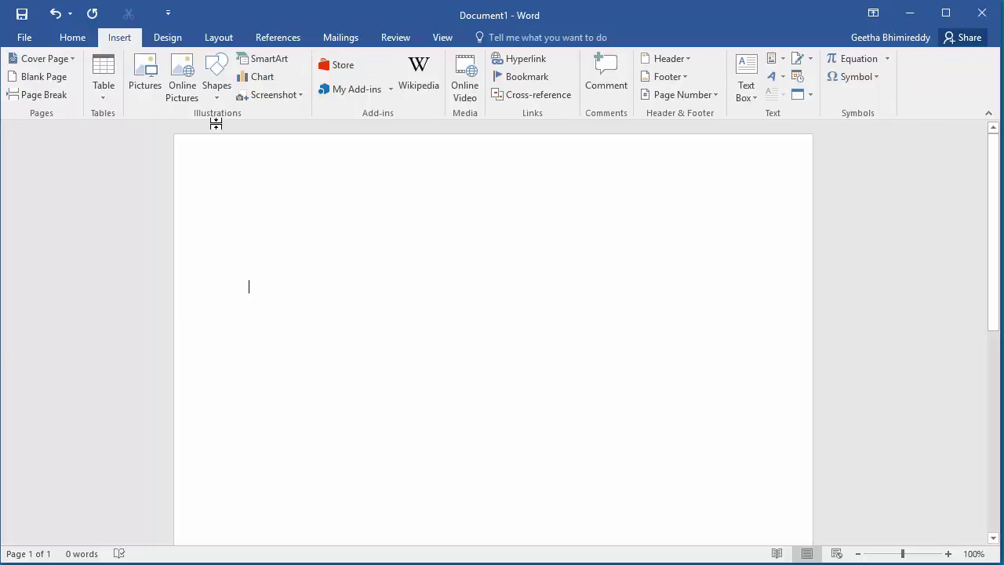
left_click(264, 78)
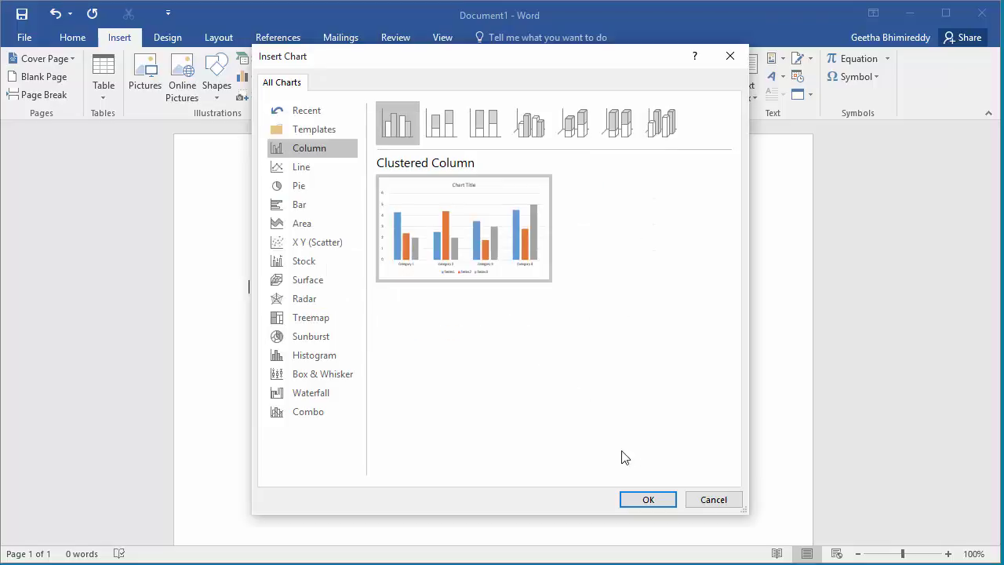
left_click(647, 499)
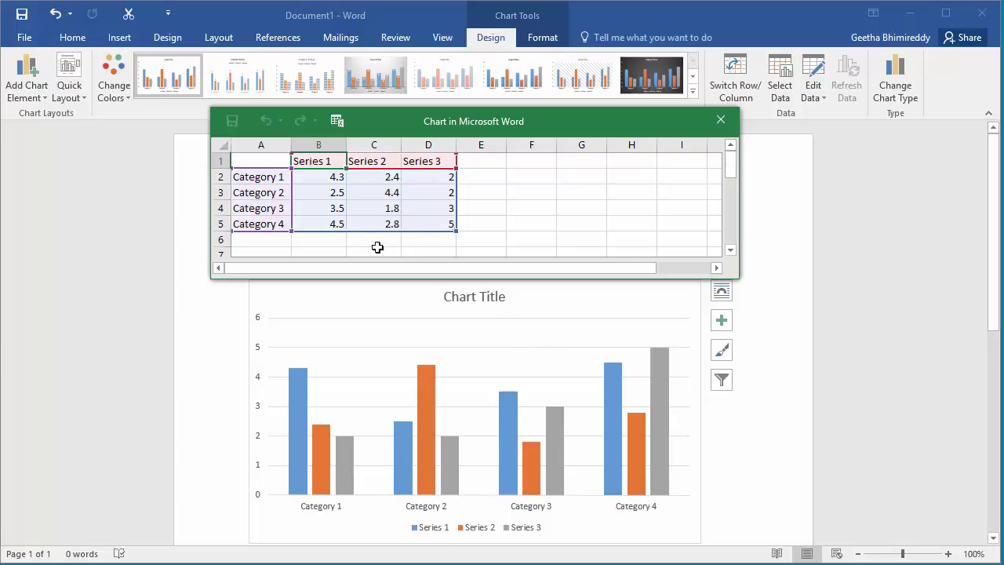
Rename the first two categories to Enhancements and Issues in the chart data sheet.
left_click(268, 178)
type("Enhan")
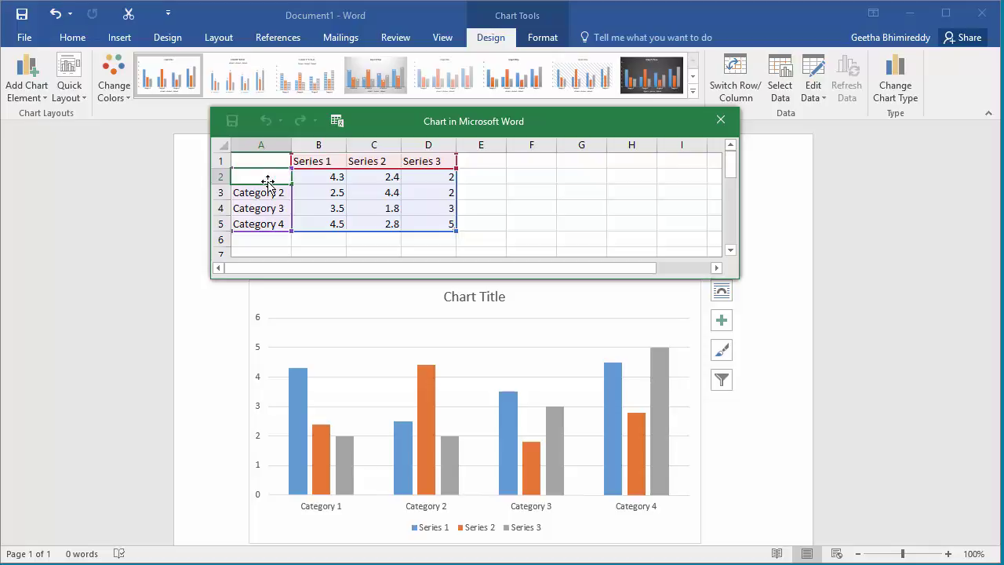
type("c")
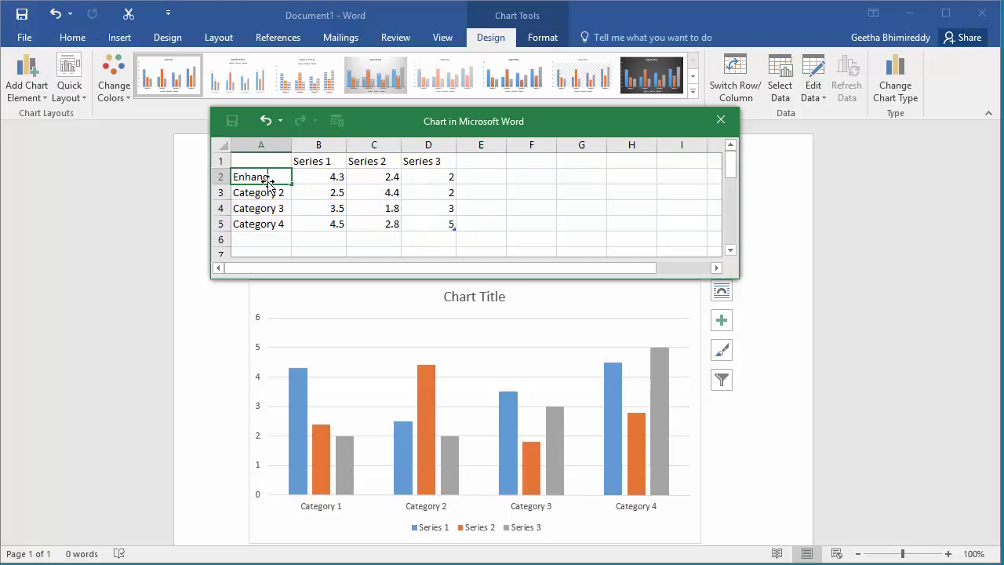
type("ements")
key("Return")
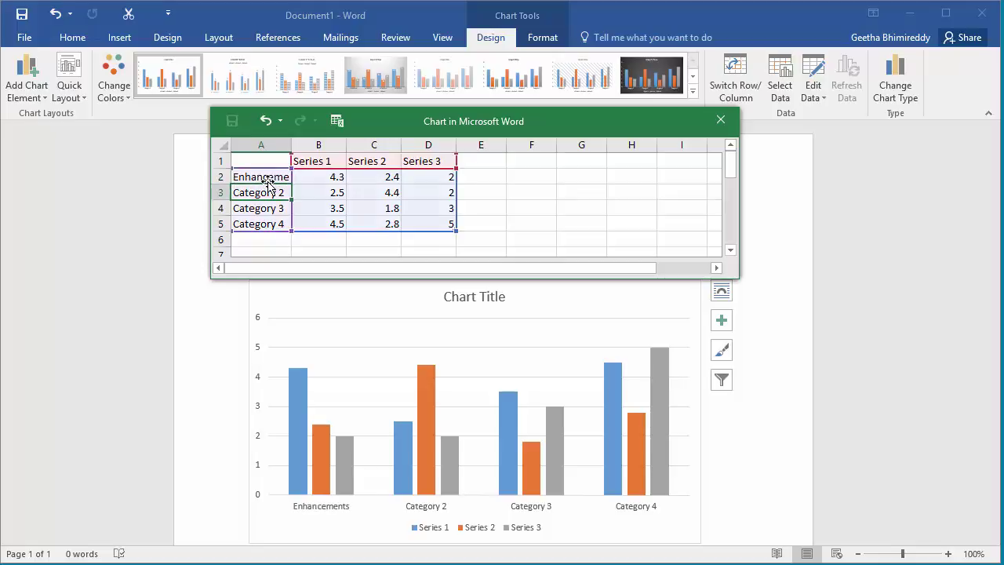
type("Issues")
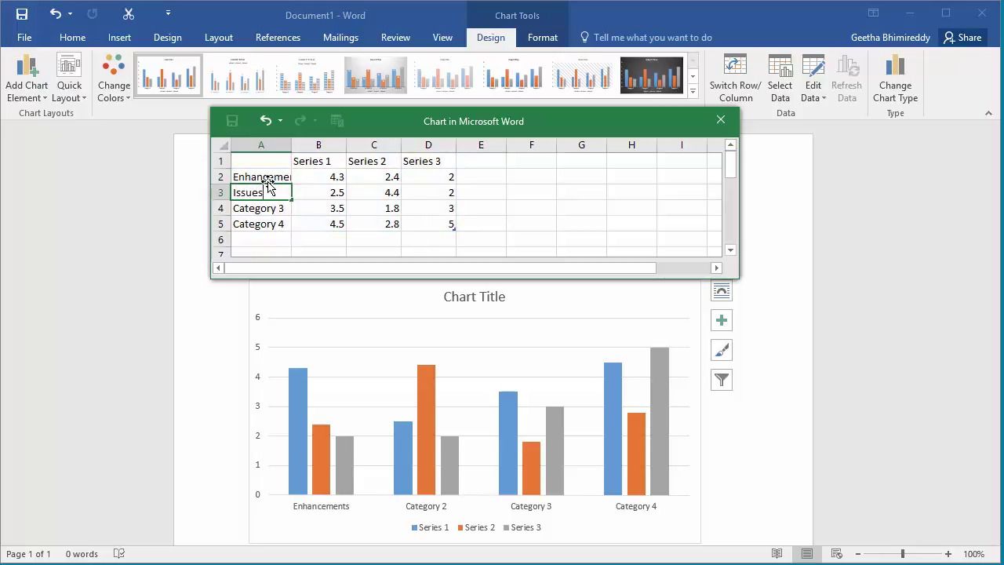
key("Tab")
Name the three series Open, In Progress and Complete.
key("Up")
key("Up")
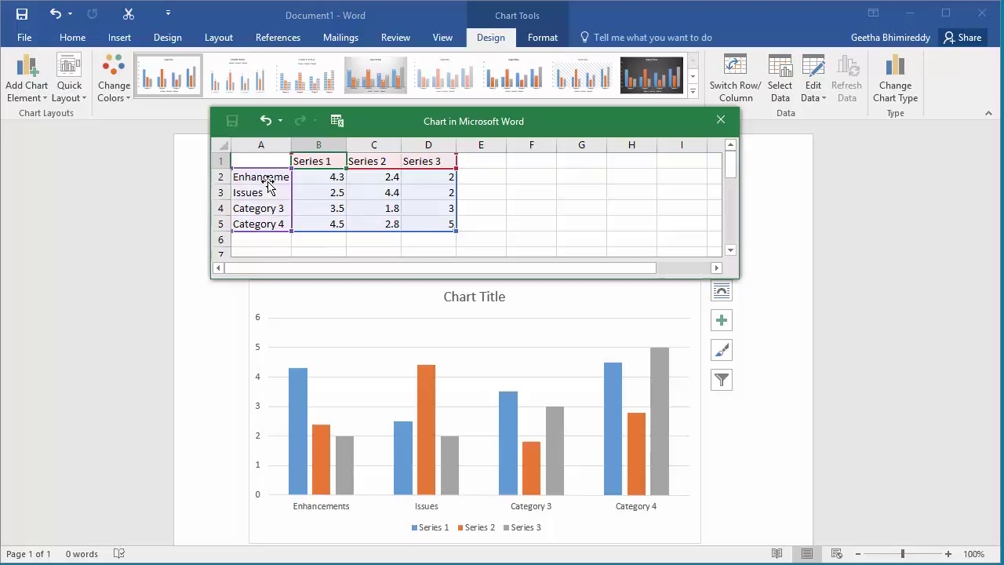
type("Open")
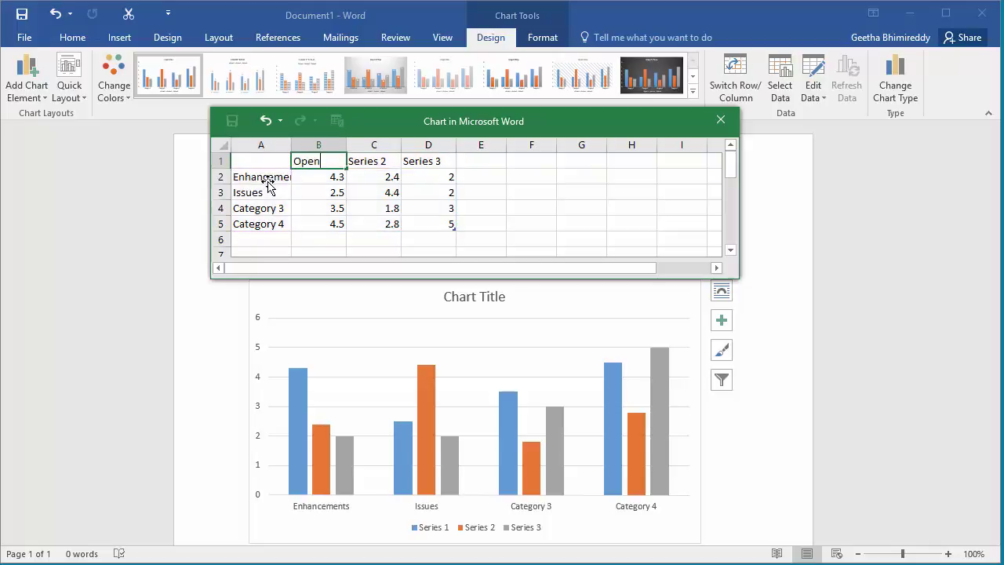
key("Tab")
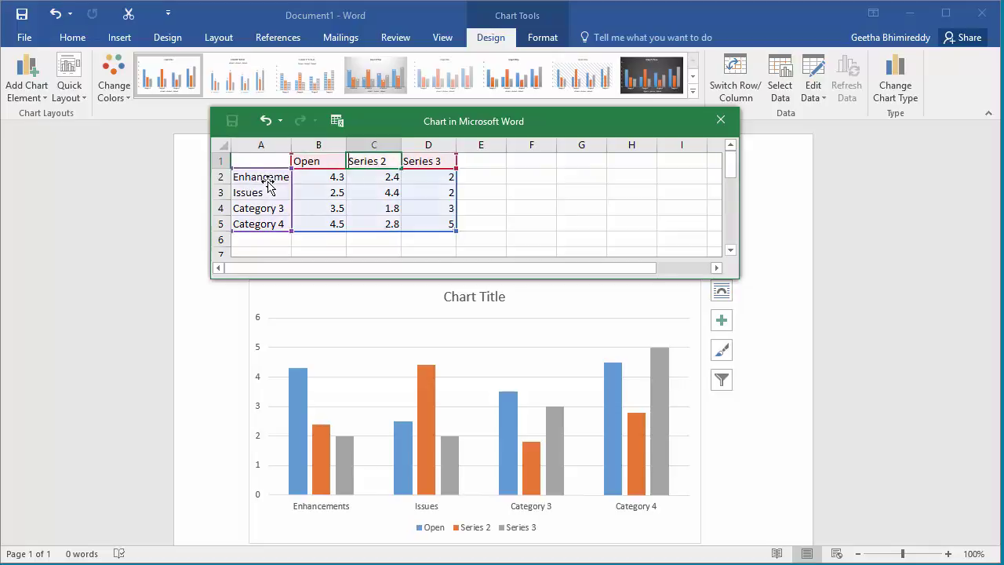
type("In Pro")
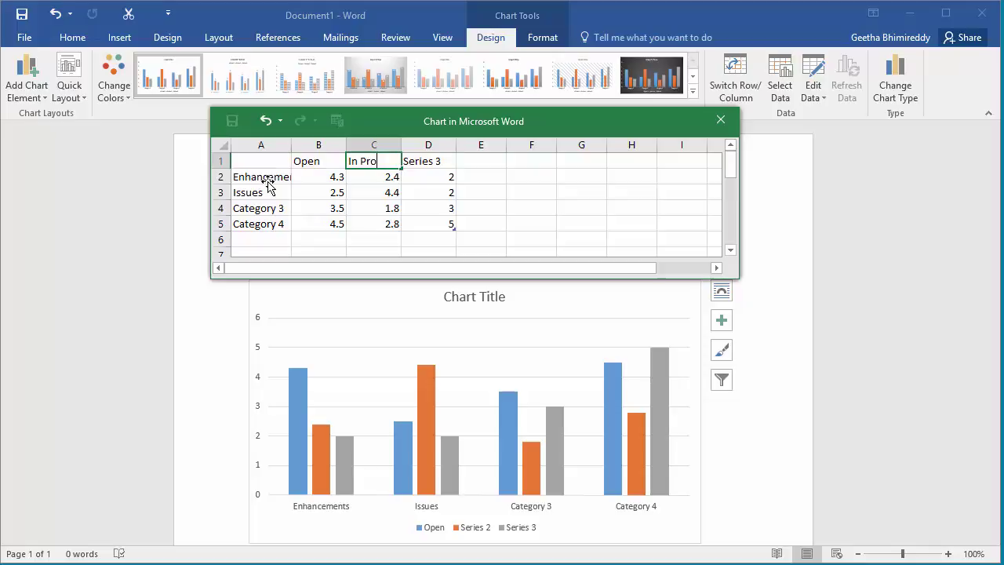
type("gress")
key("Tab")
type("C")
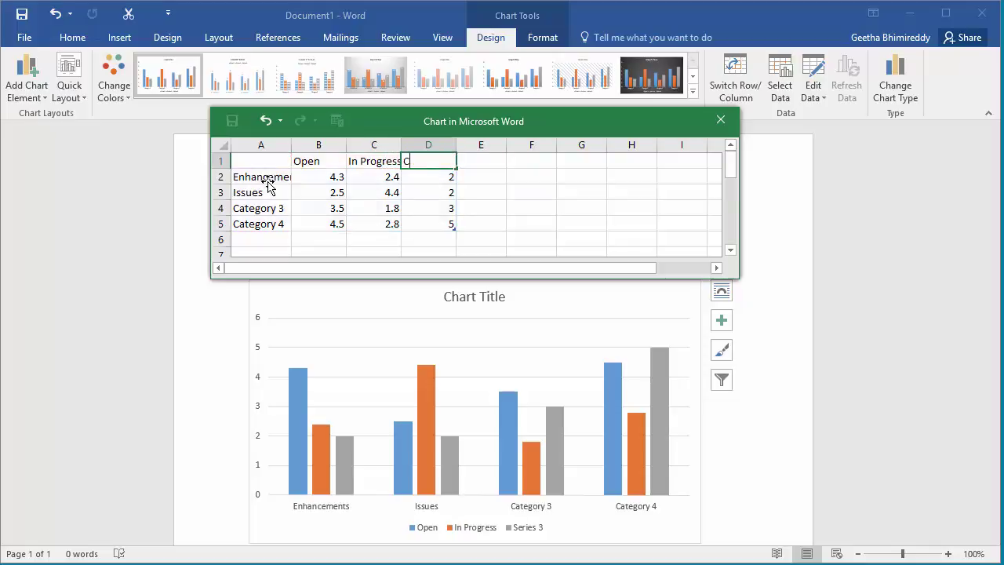
type("omplete")
Delete the Category 3 and Category 4 rows from the chart data sheet.
left_click(485, 167)
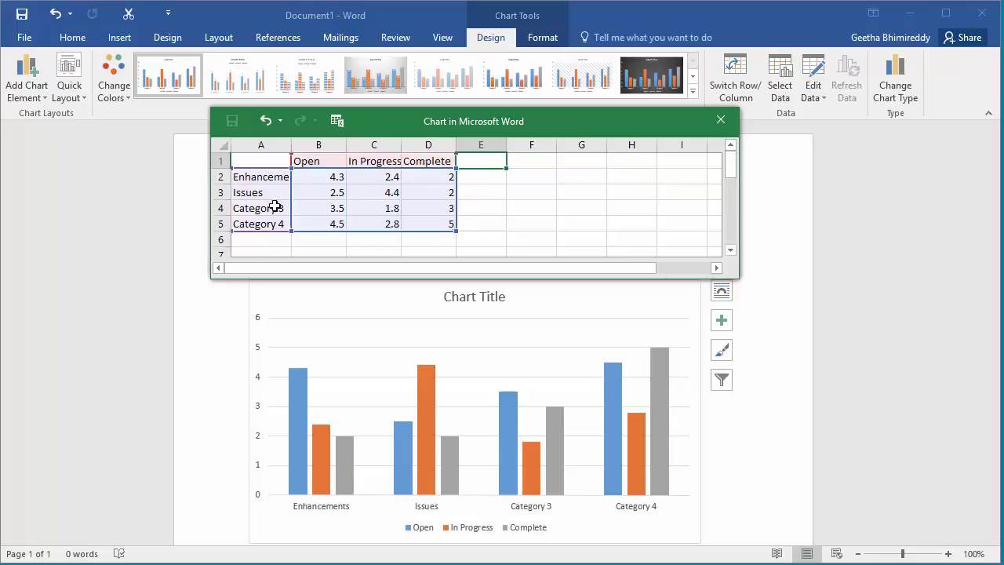
right_click(220, 208)
left_click(275, 341)
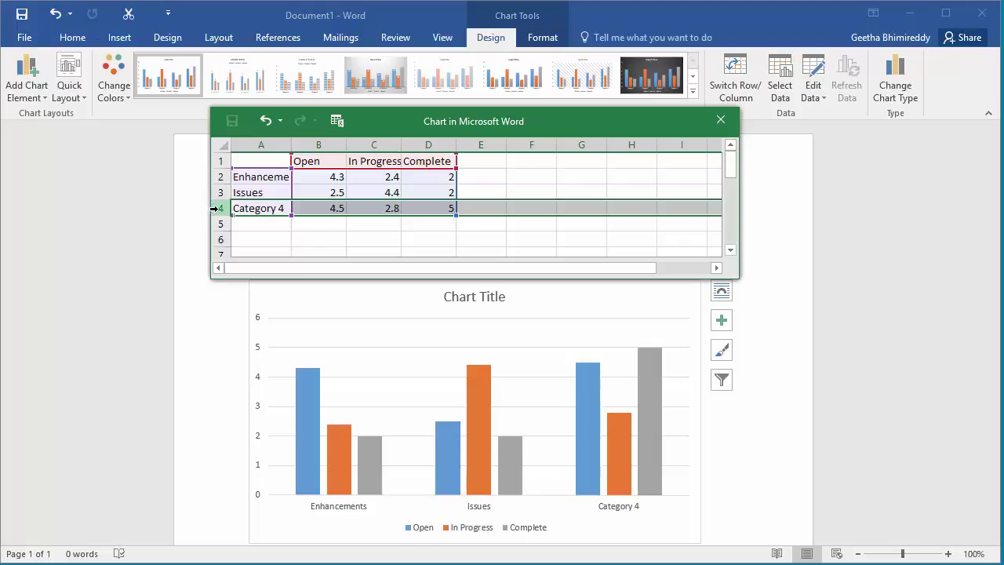
right_click(216, 208)
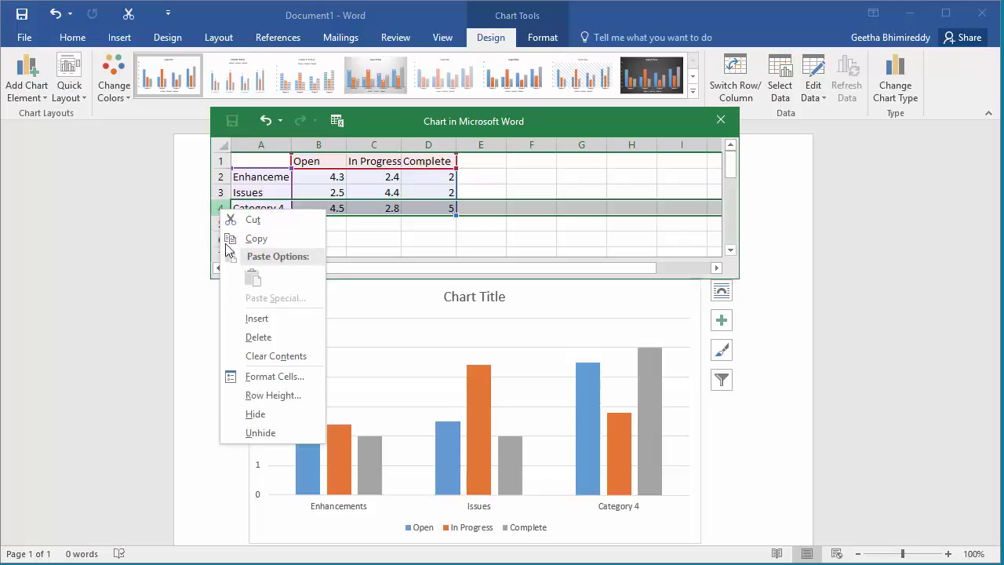
left_click(266, 339)
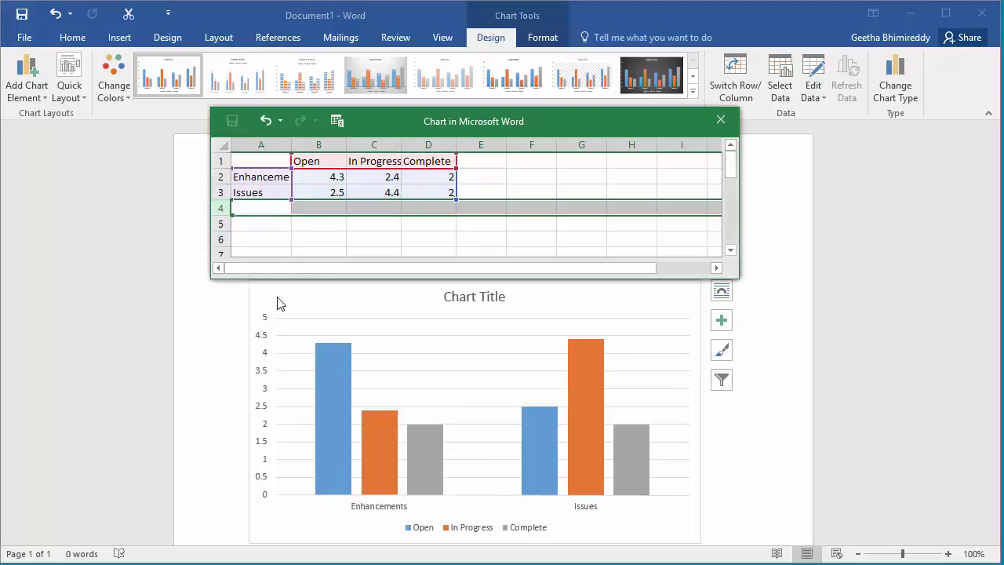
Enter Enhancements values 200, 123 and 69 for Open, In Progress and Complete.
left_click(330, 182)
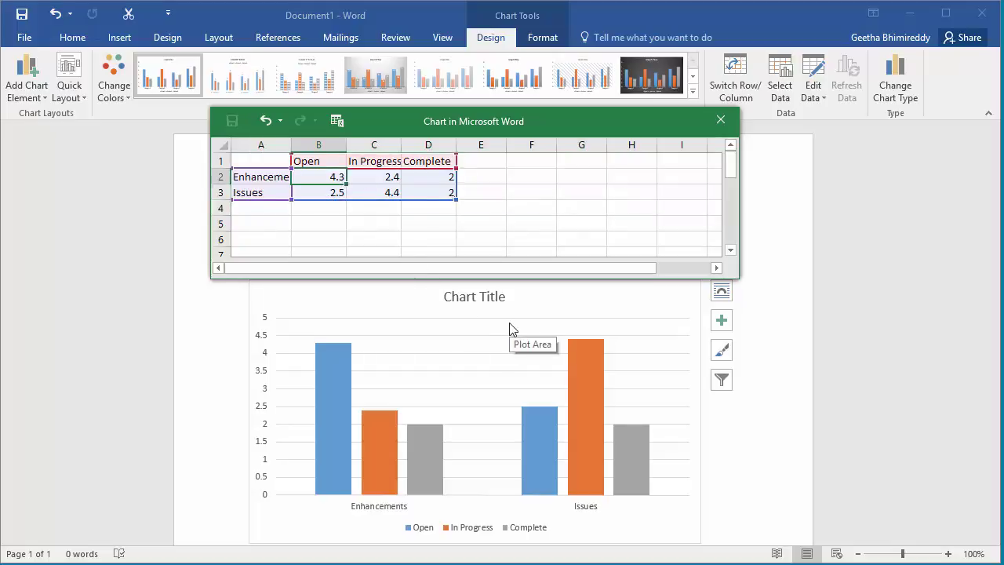
type("200")
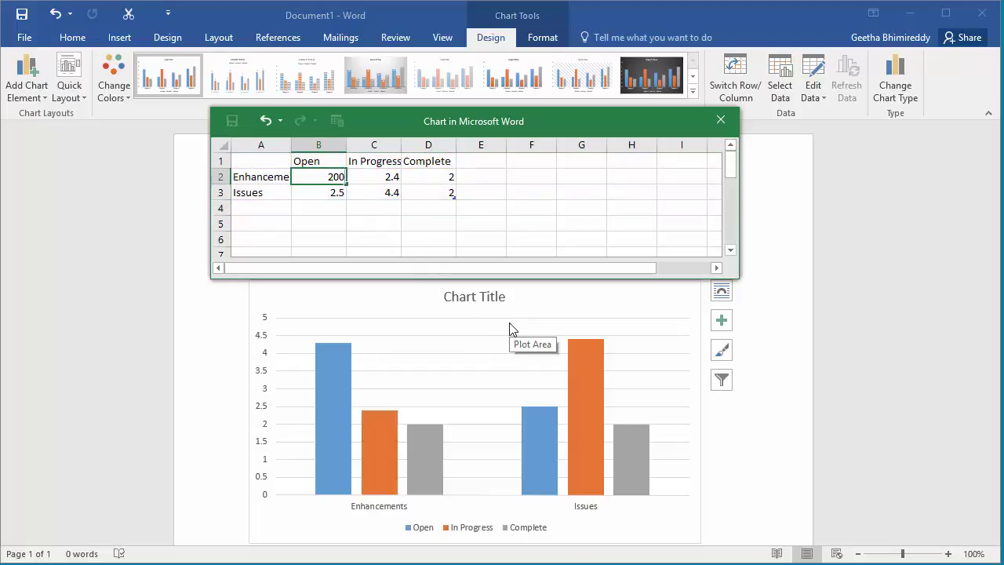
key("Tab")
type("1")
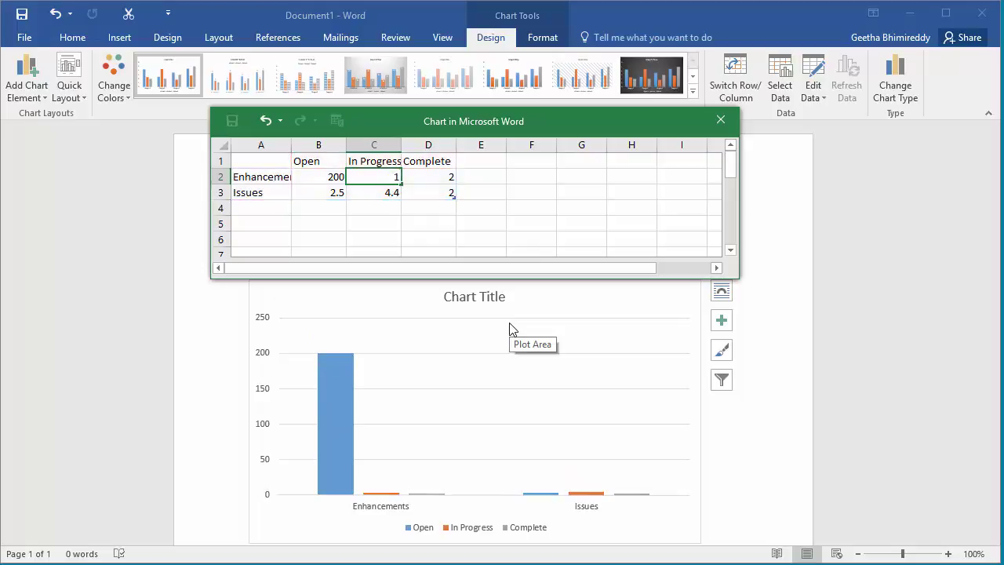
type("23")
key("Tab")
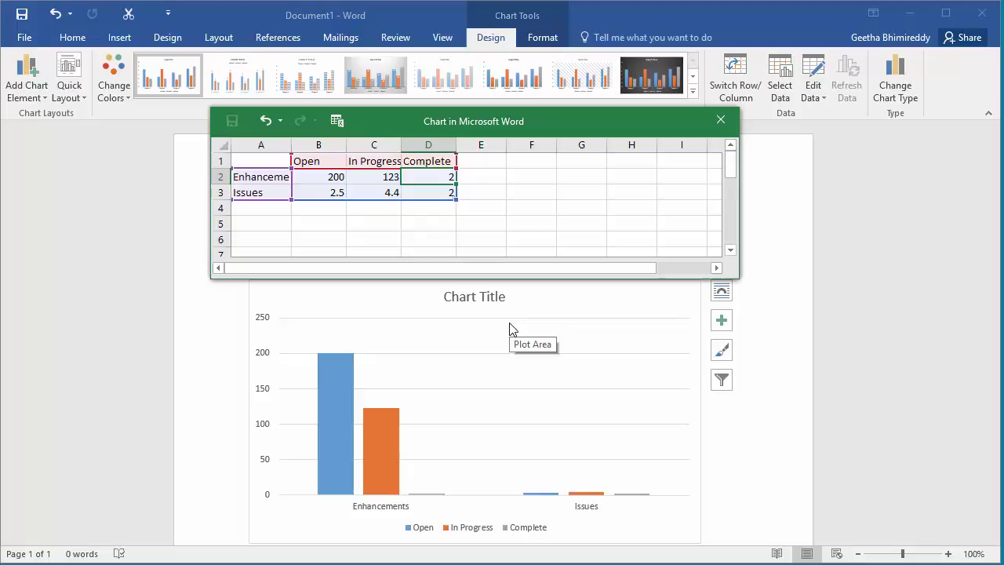
type("69")
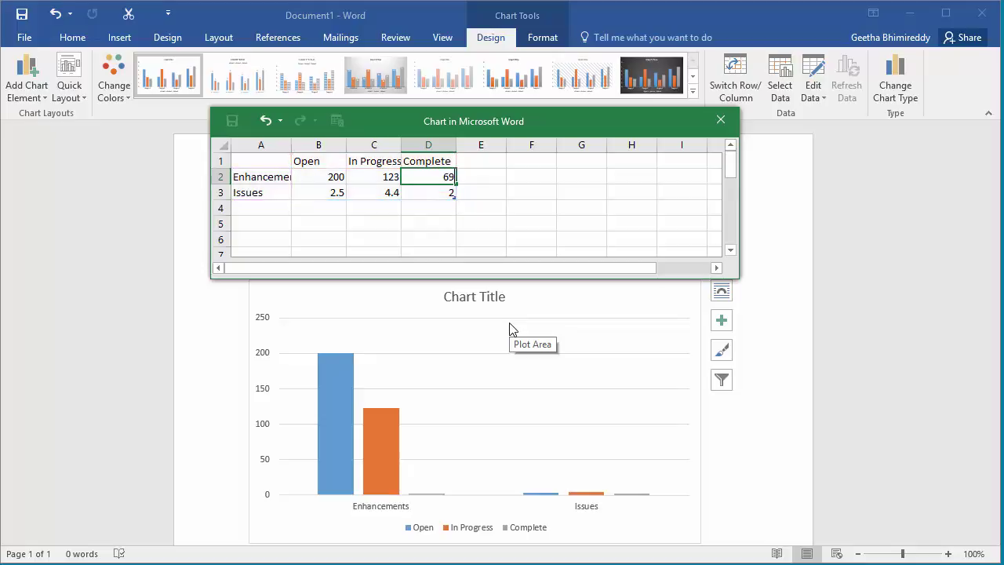
key("Return")
Enter Issues values 100, 65 and 34 for Open, In Progress and Complete.
key("Left")
key("Left")
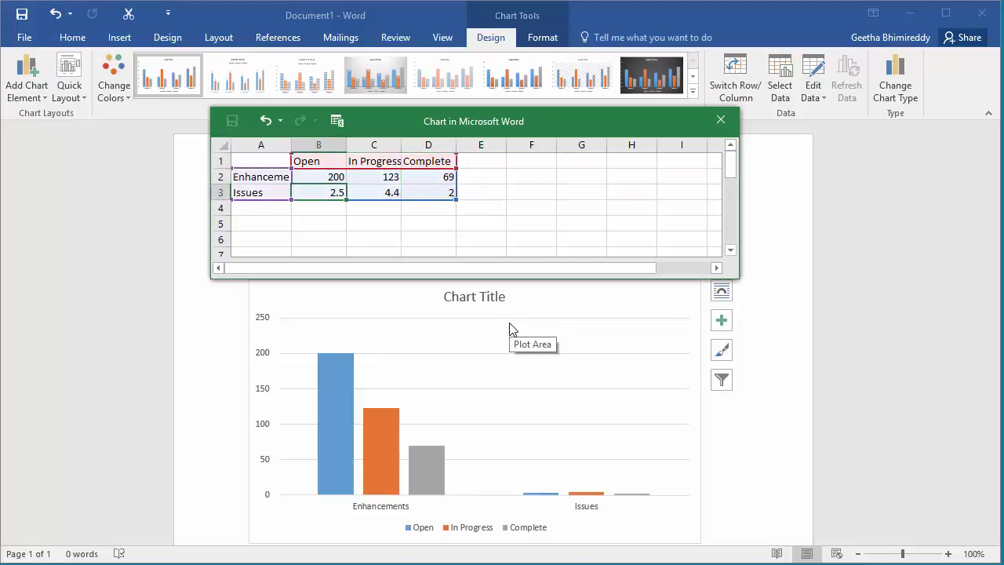
type("100")
key("Right")
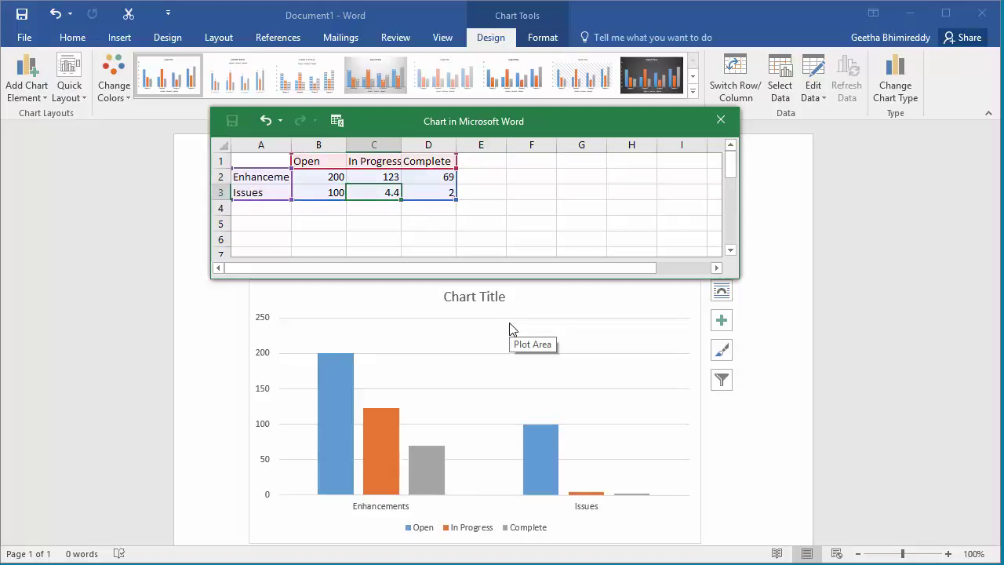
type("65")
key("Tab")
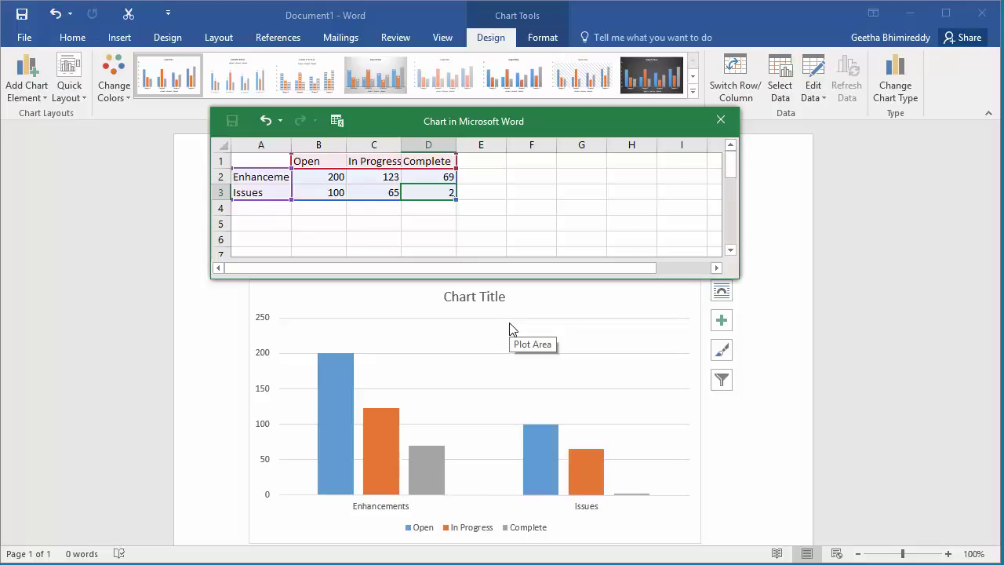
type("34")
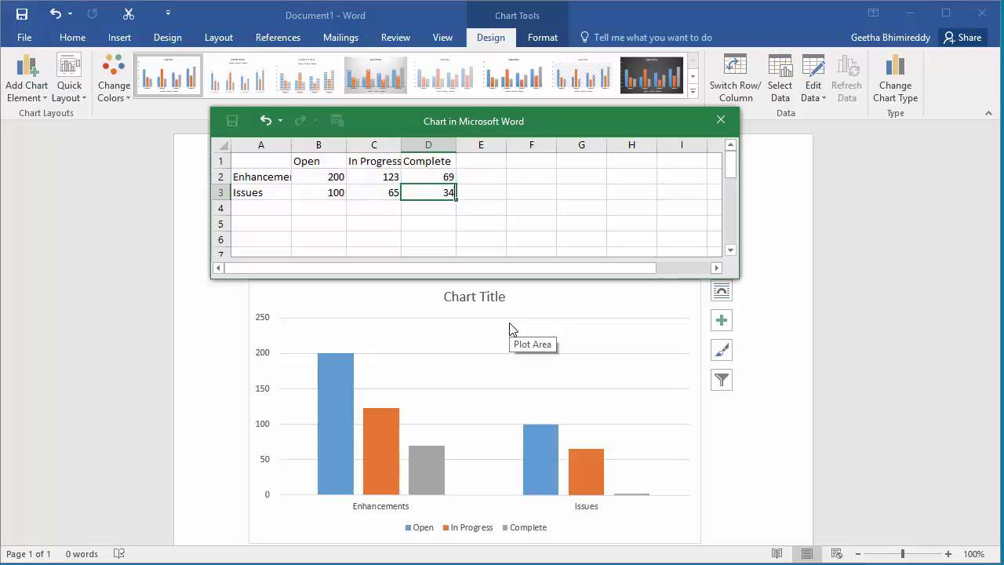
key("Tab")
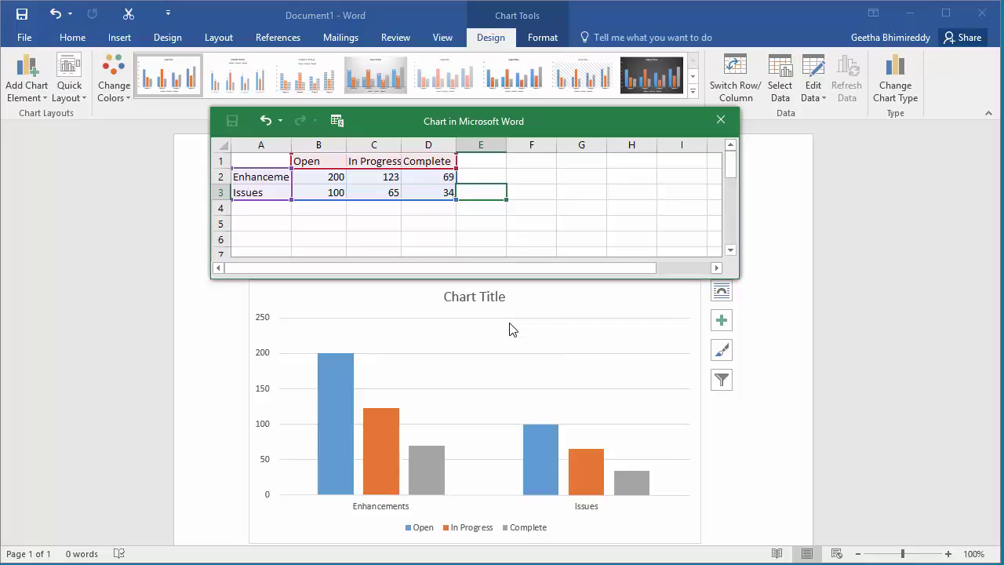
Close the data sheet and change the chart title to 'Project Status'.
left_click(719, 123)
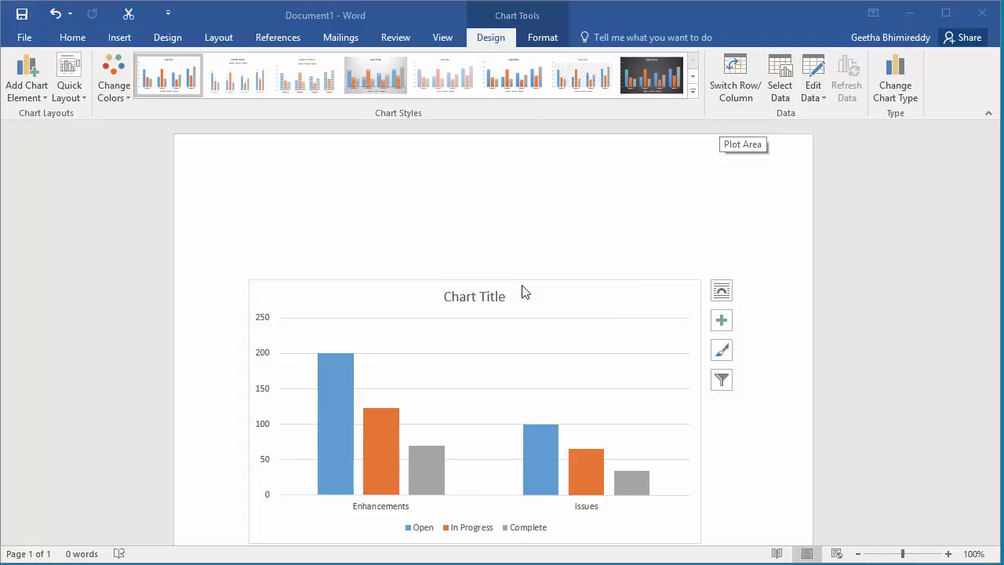
double_click(471, 298)
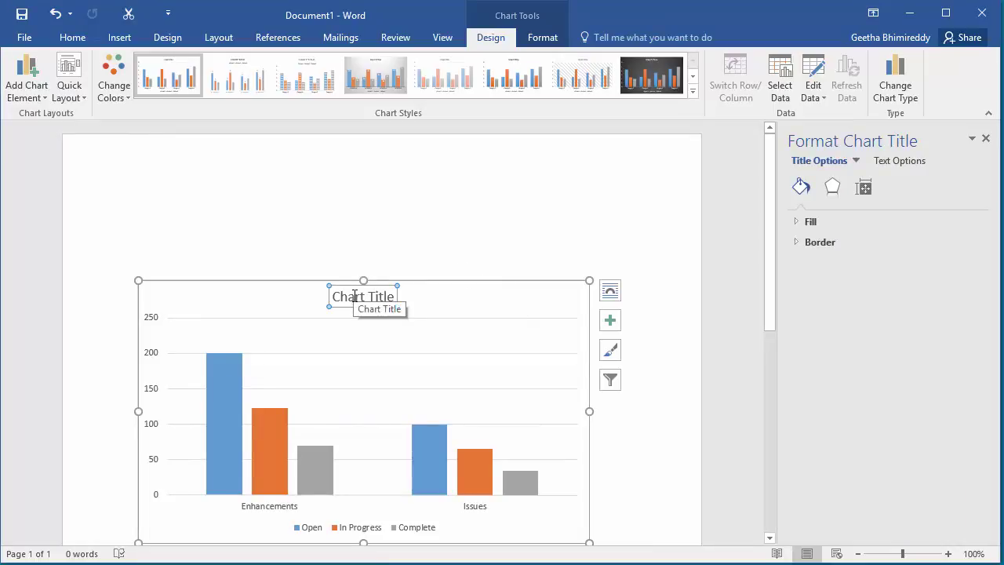
type("Pro")
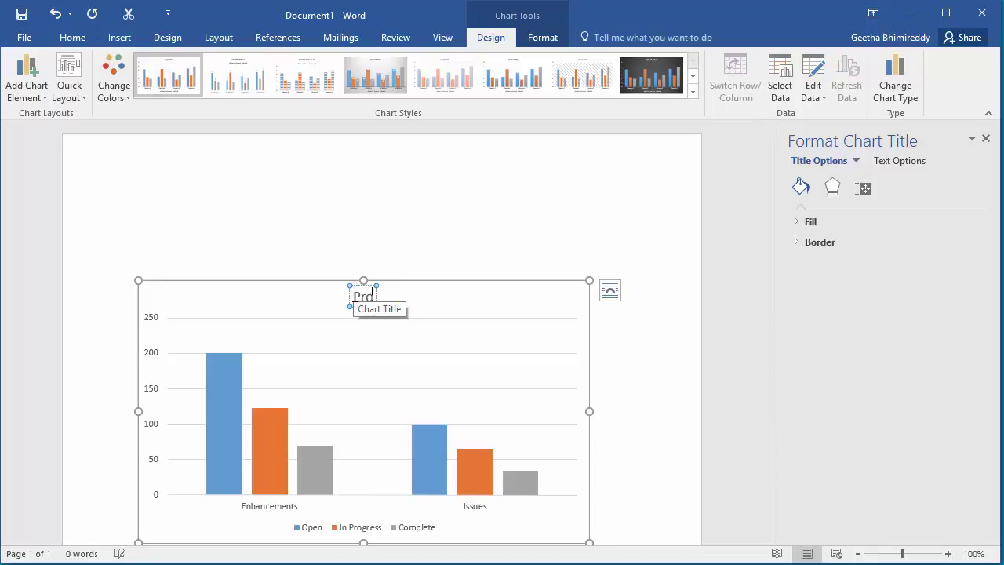
type("ject Status")
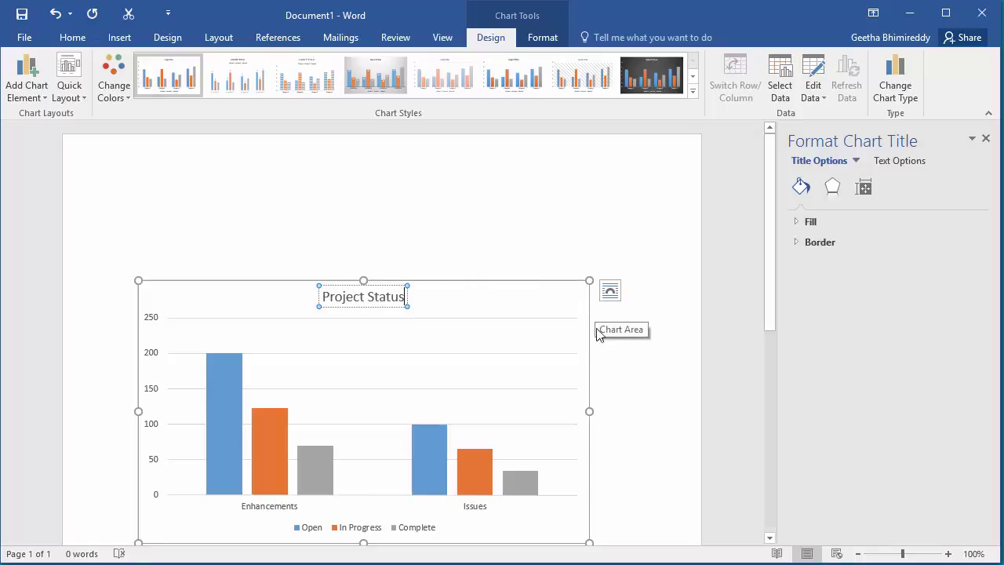
left_click(650, 383)
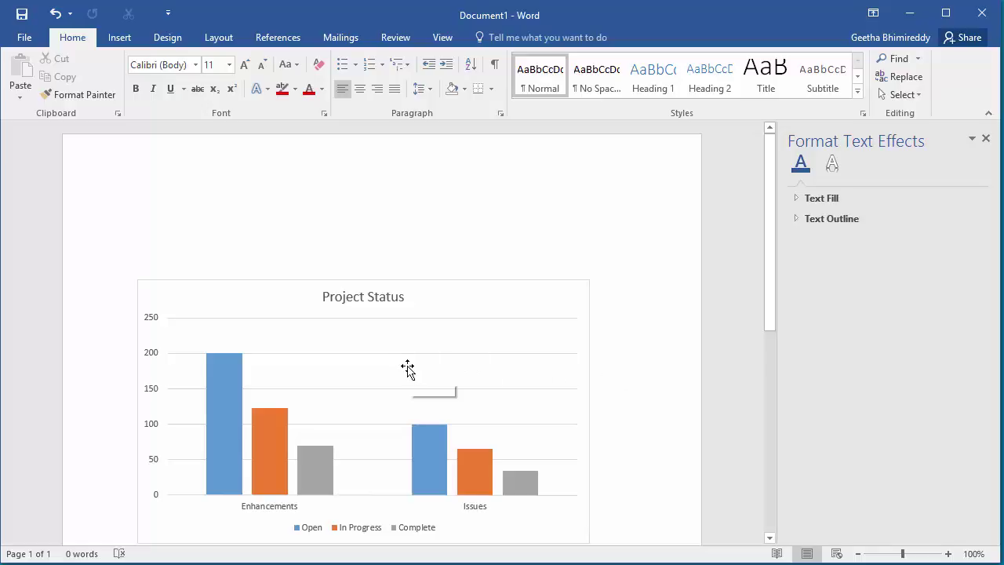
Select the chart and reopen its data sheet with Edit Data.
left_click(408, 369)
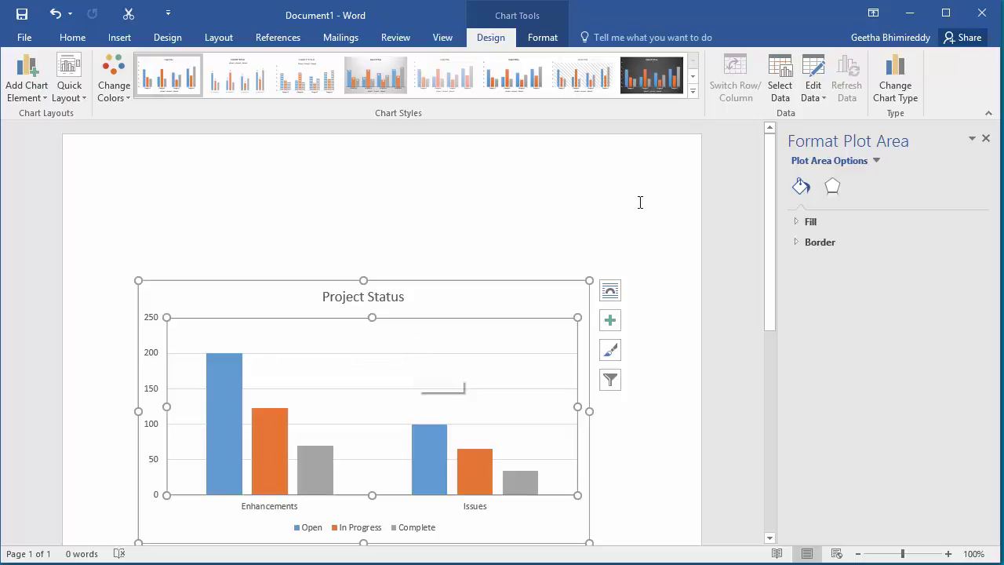
left_click(813, 70)
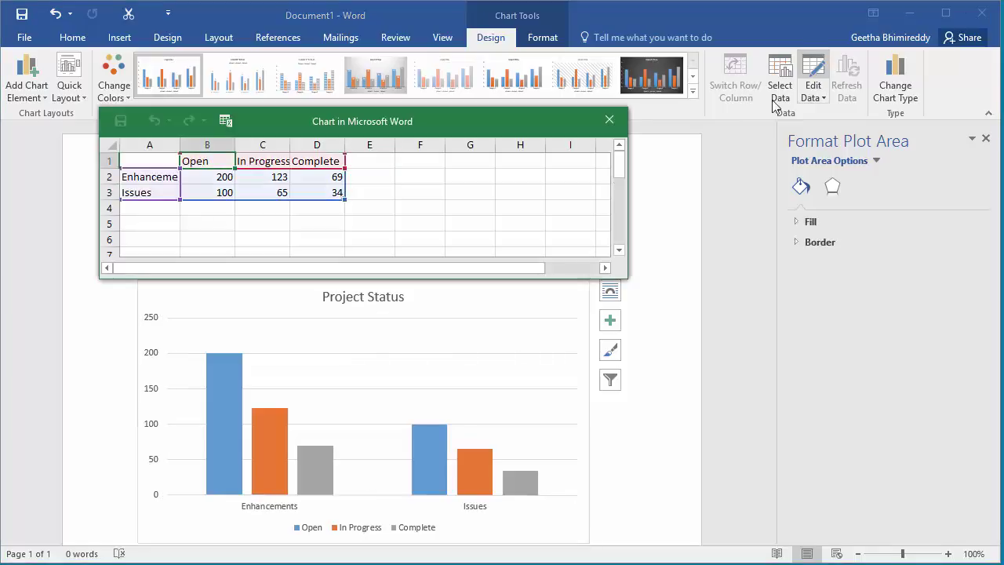